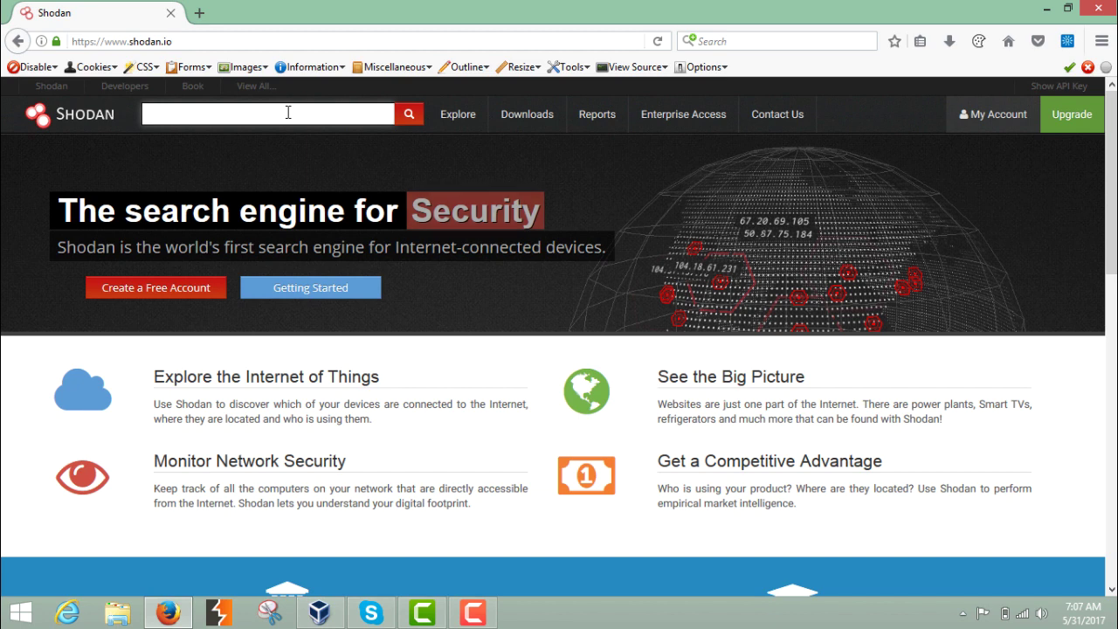
Search Shodan for webcam and open the IP Webcam result in a new tab.
type("webcam")
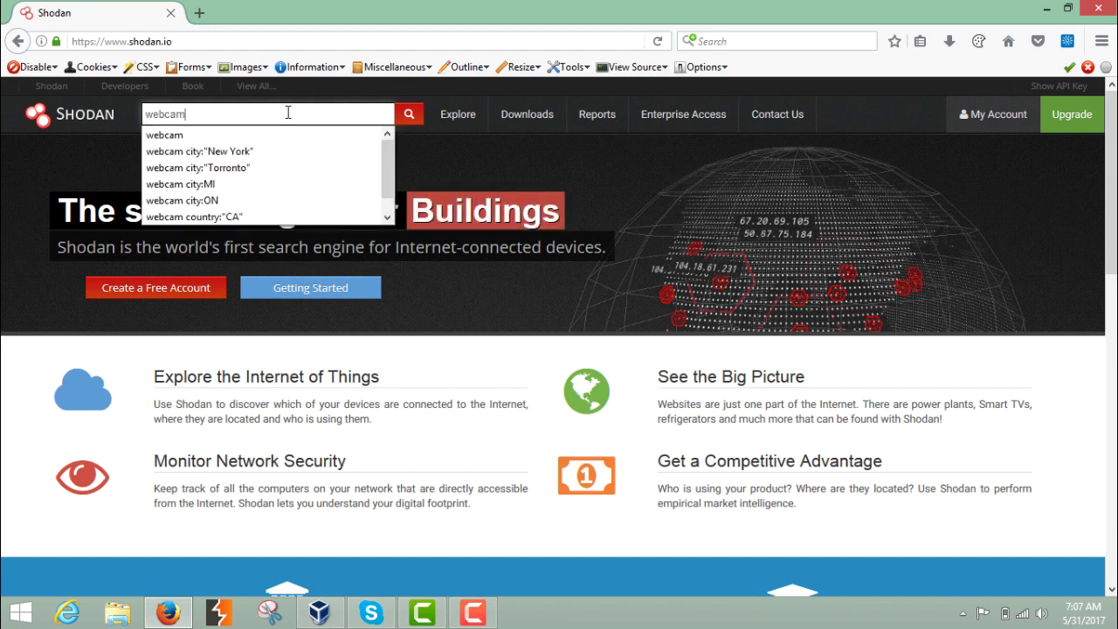
key("Return")
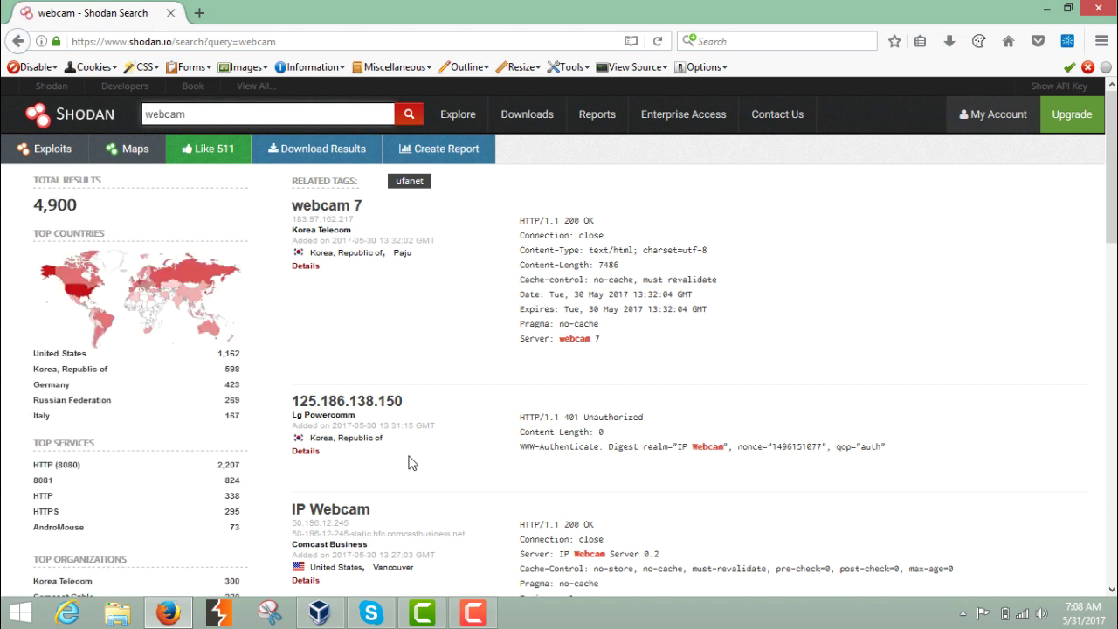
right_click(333, 515)
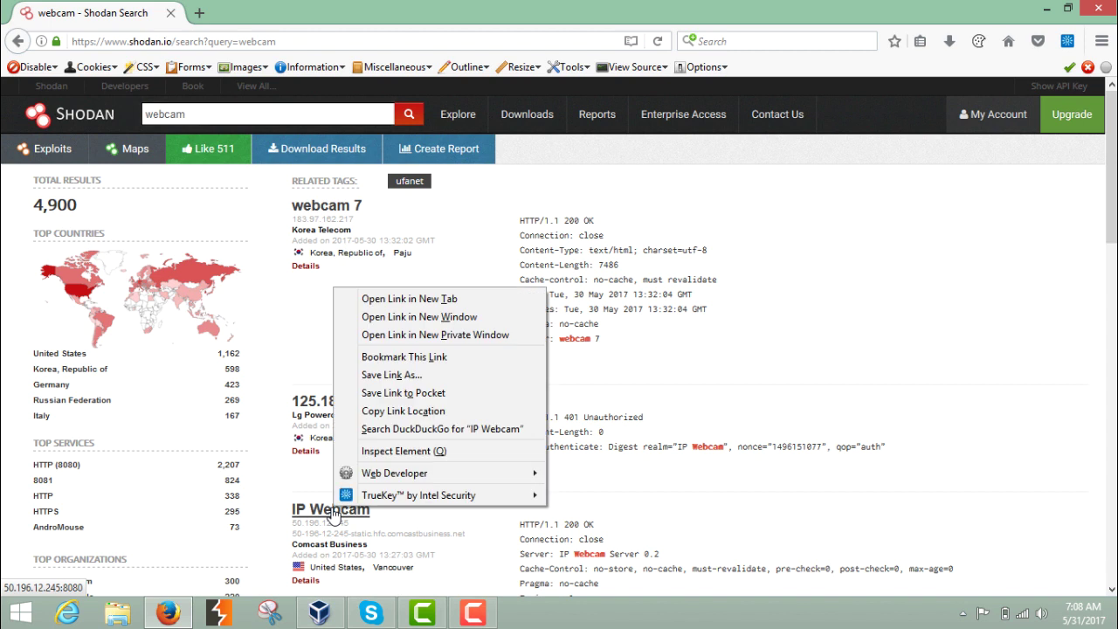
left_click(431, 305)
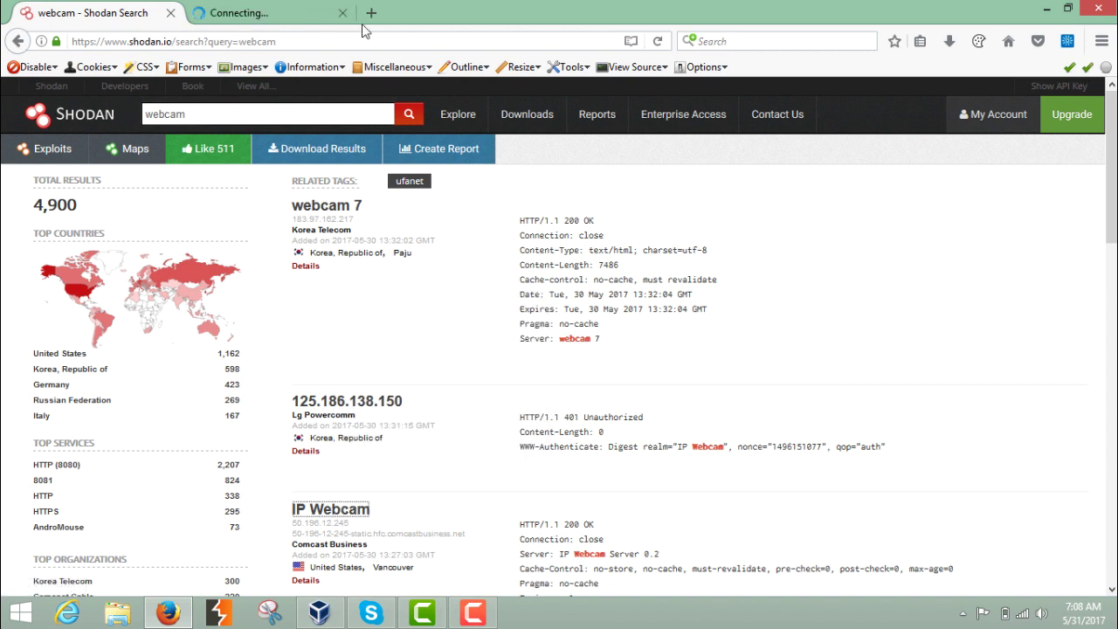
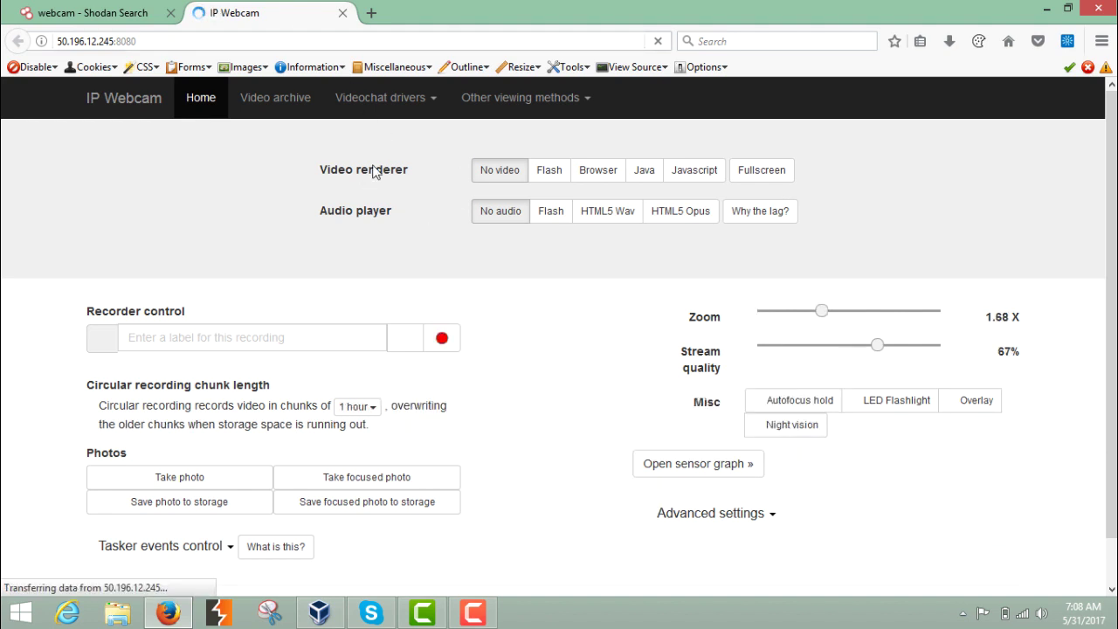
Set the IP Webcam page's video renderer to Browser and view the camera image.
left_click(598, 172)
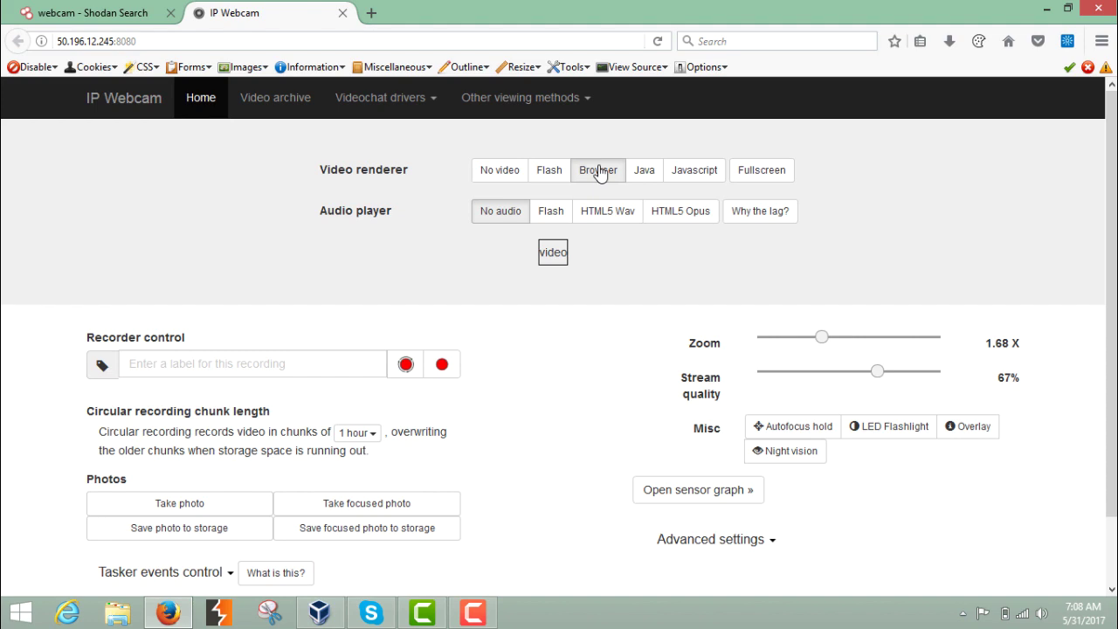
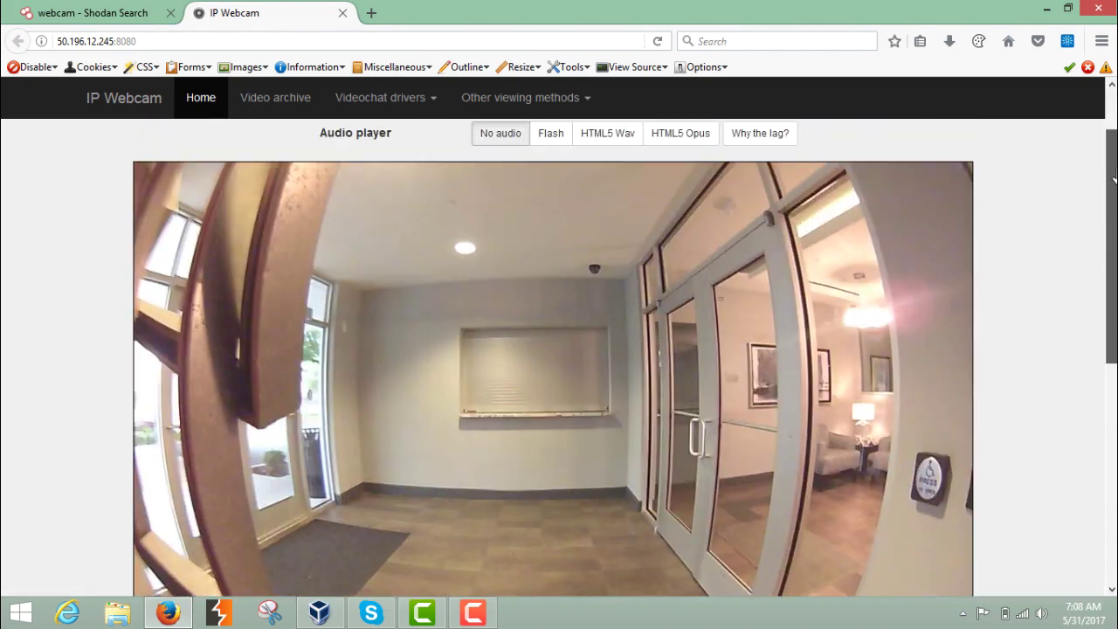
scroll(1113, 208, "down", 1)
scroll(1110, 245, "up", 1)
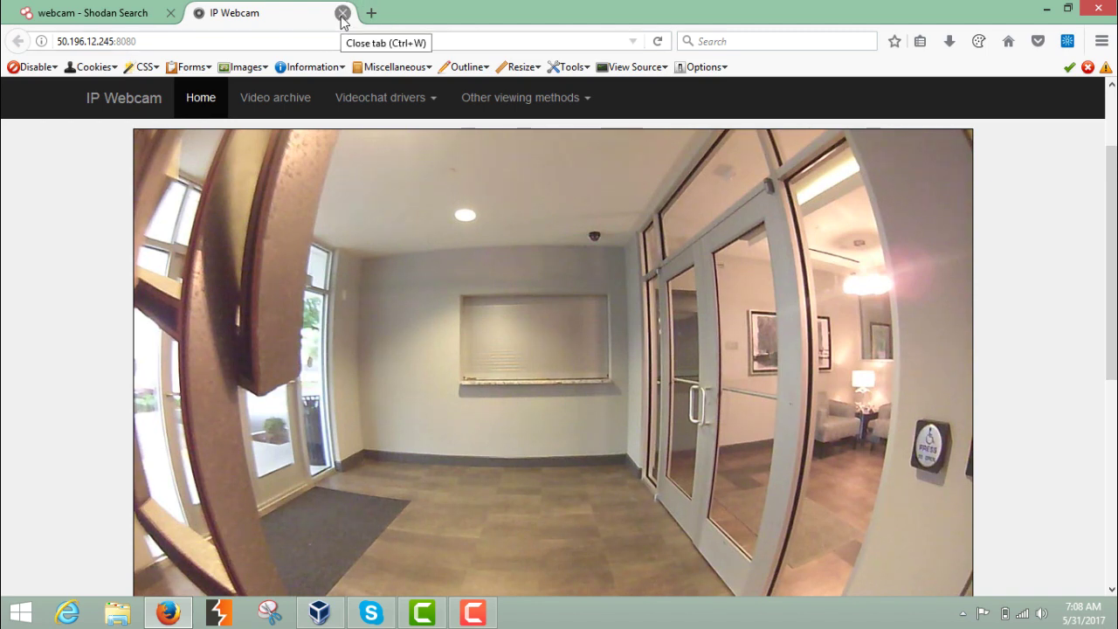
Return to the webcam search results and close the IP Webcam tab.
left_click(97, 13)
left_click(227, 9)
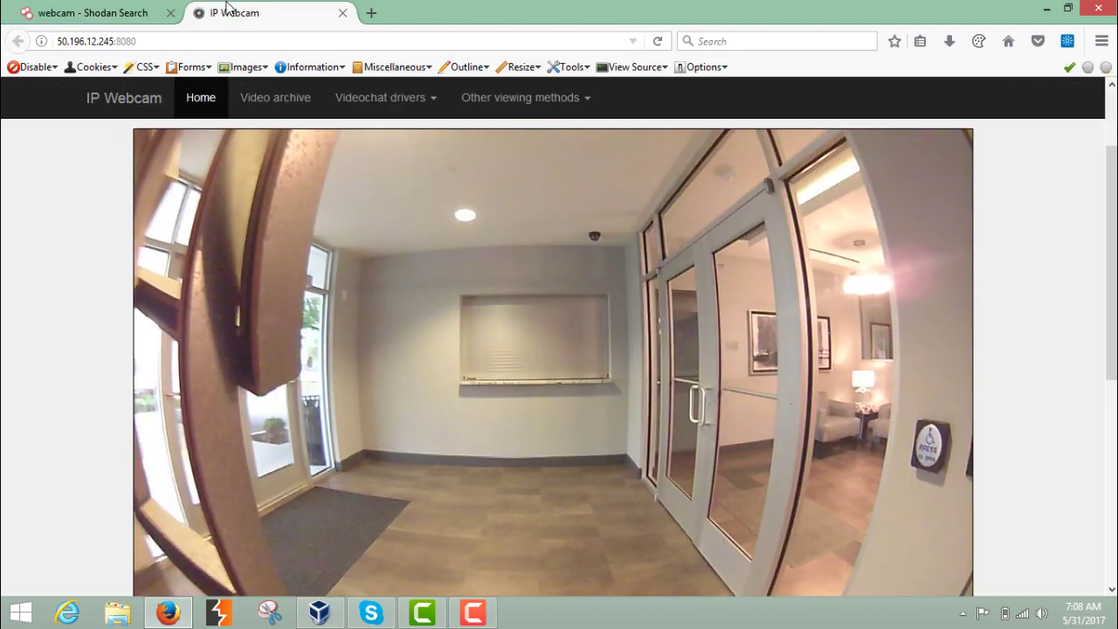
left_click(140, 12)
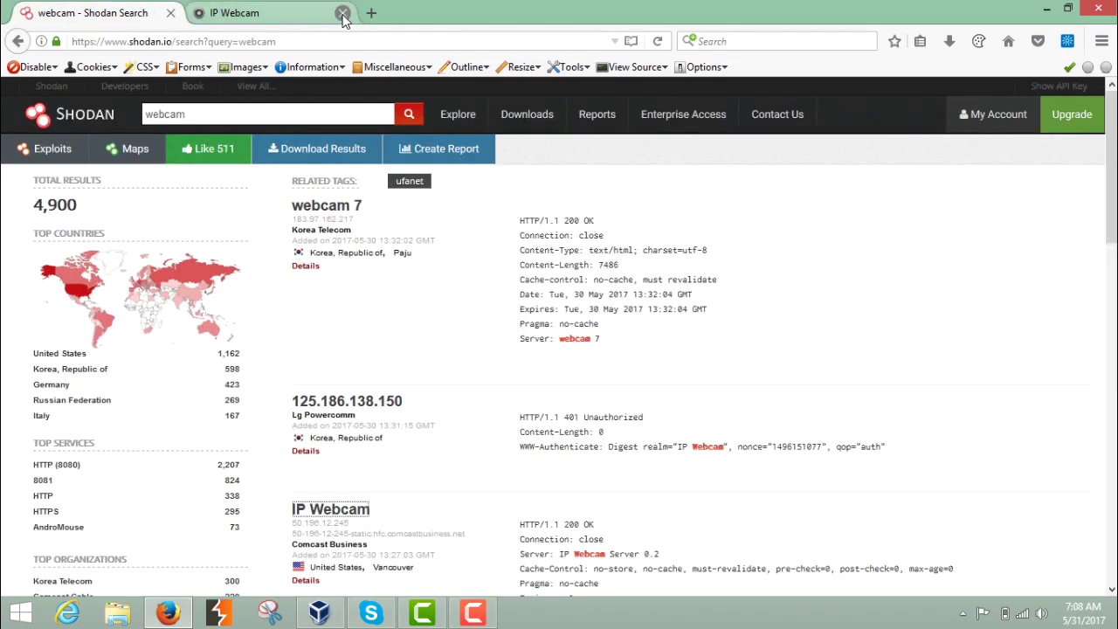
left_click(343, 14)
Look through the webcam results, and replace the query with a search for Cisco Router.
left_click(276, 115)
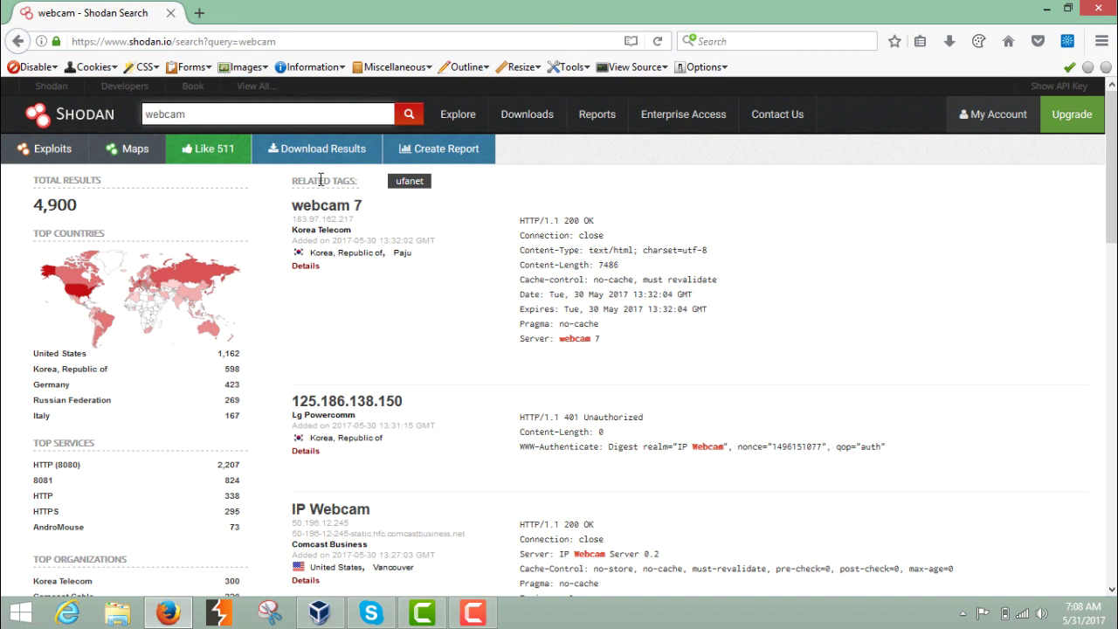
mouse_move(68, 268)
mouse_move(160, 295)
scroll(1115, 448, "down", 15)
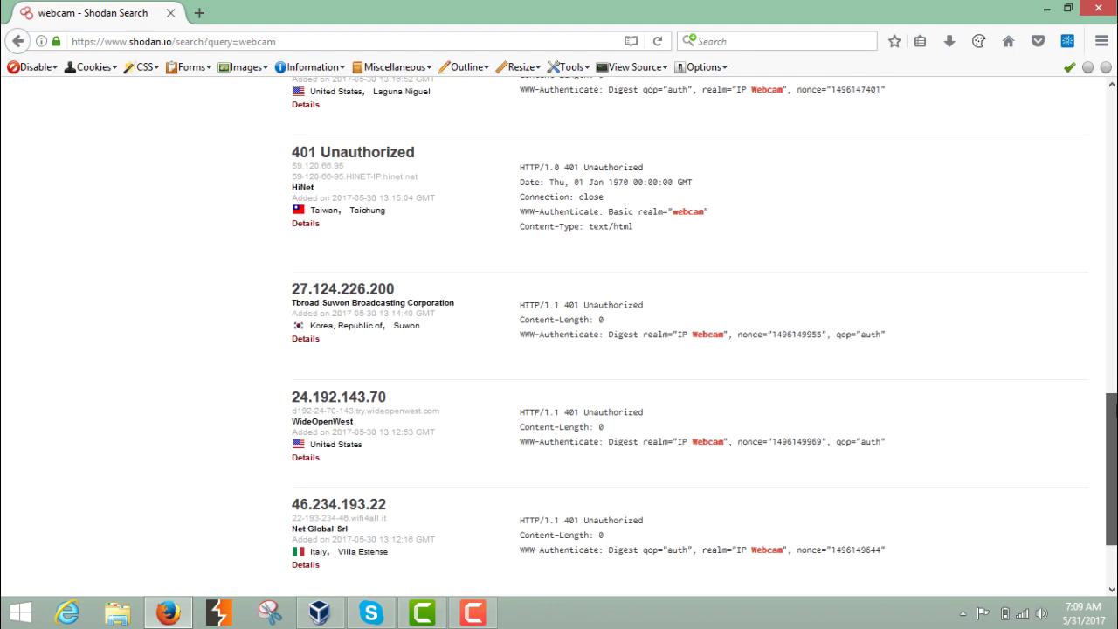
left_click_drag(1115, 448, 1115, 107)
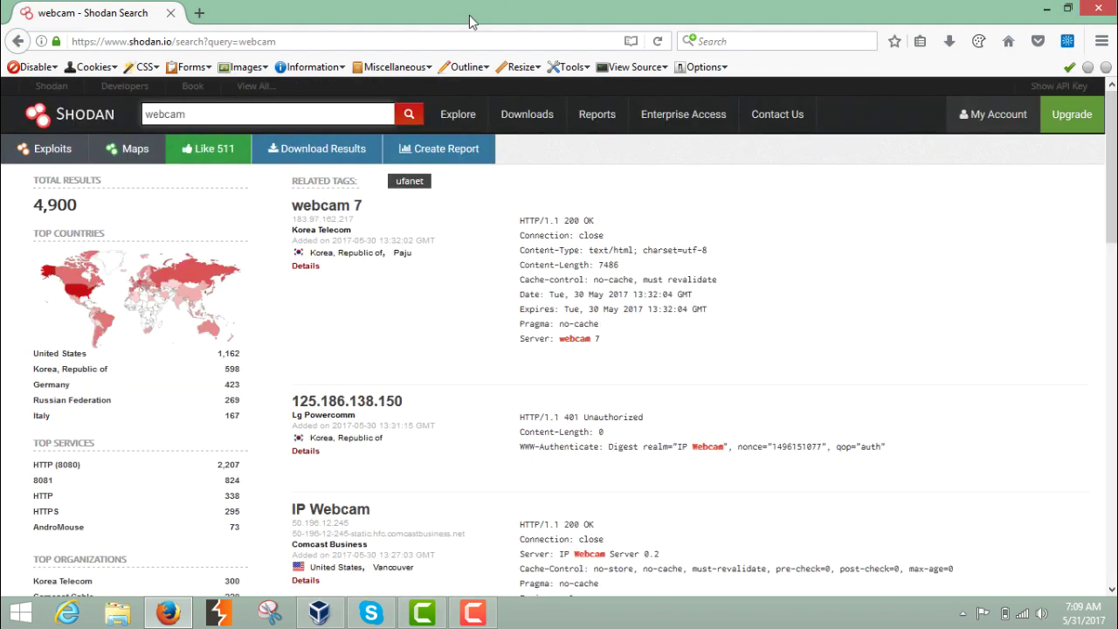
key("BackSpace")
key("BackSpace")
key("BackSpace")
key("BackSpace")
key("BackSpace")
key("BackSpace")
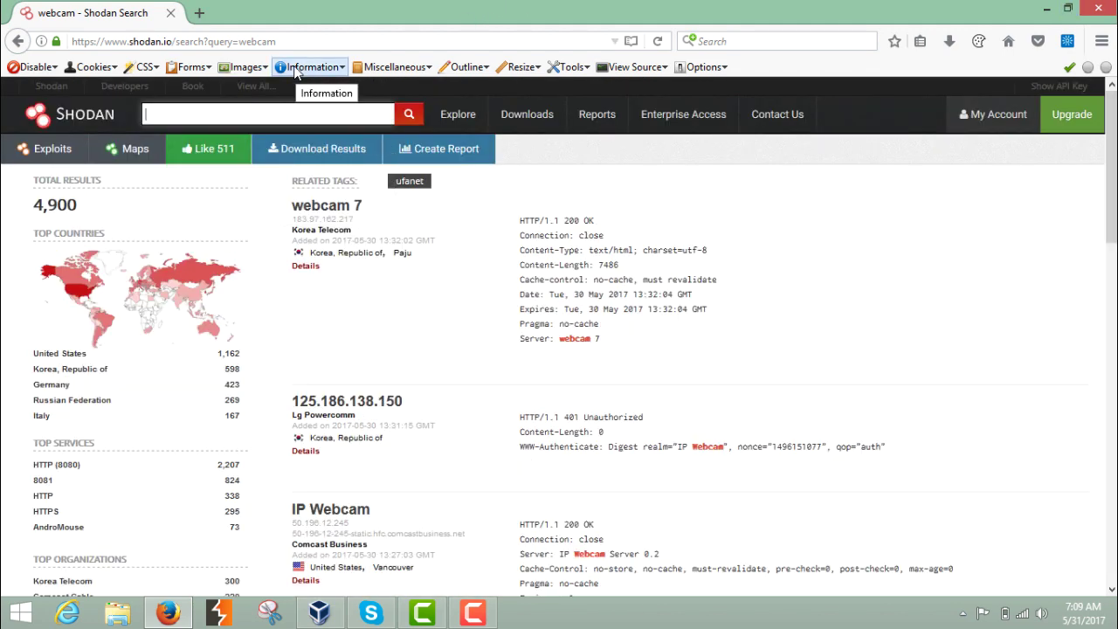
type("Cisco R")
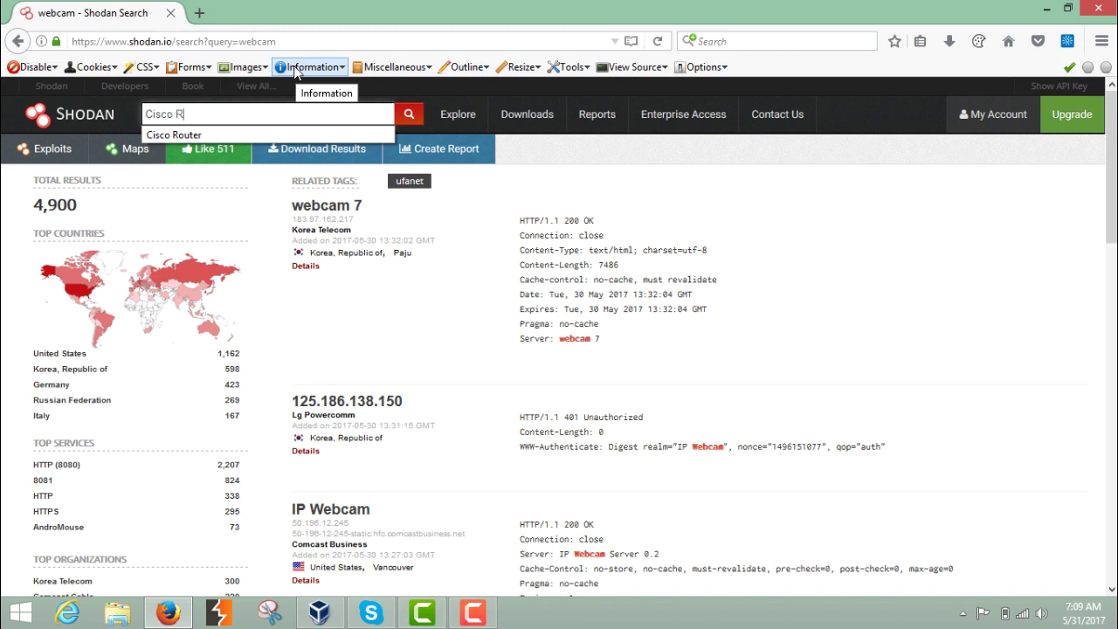
type("outyer")
key("BackSpace")
key("BackSpace")
key("Return")
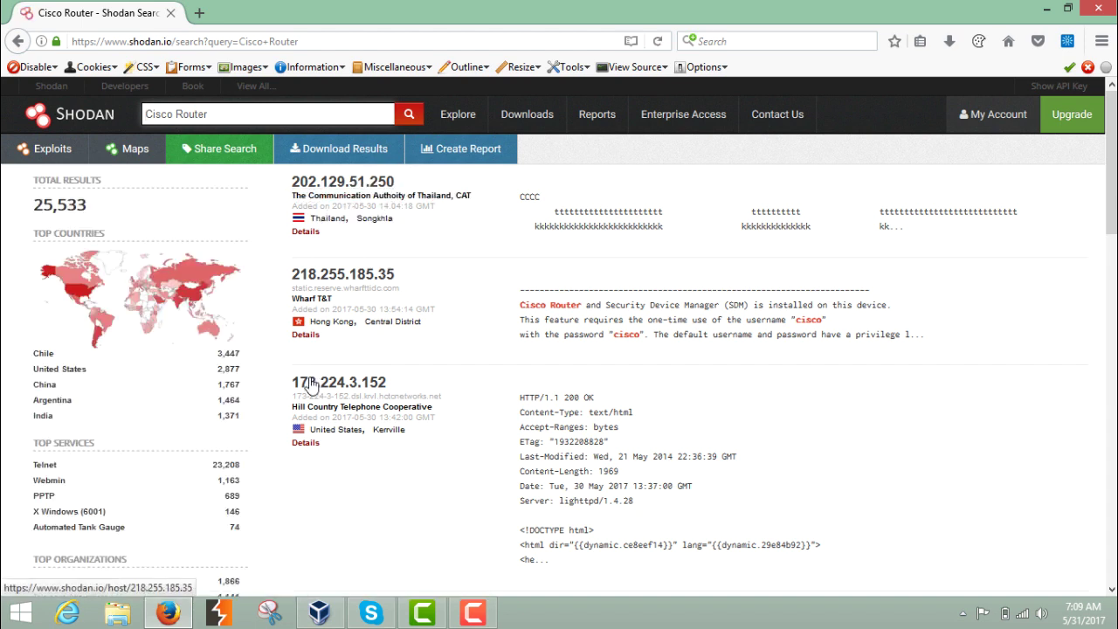
Skim the Cisco Router results and run a new search for netgear.
left_click_drag(1111, 105, 1112, 243)
scroll(559, 332, "up", 10)
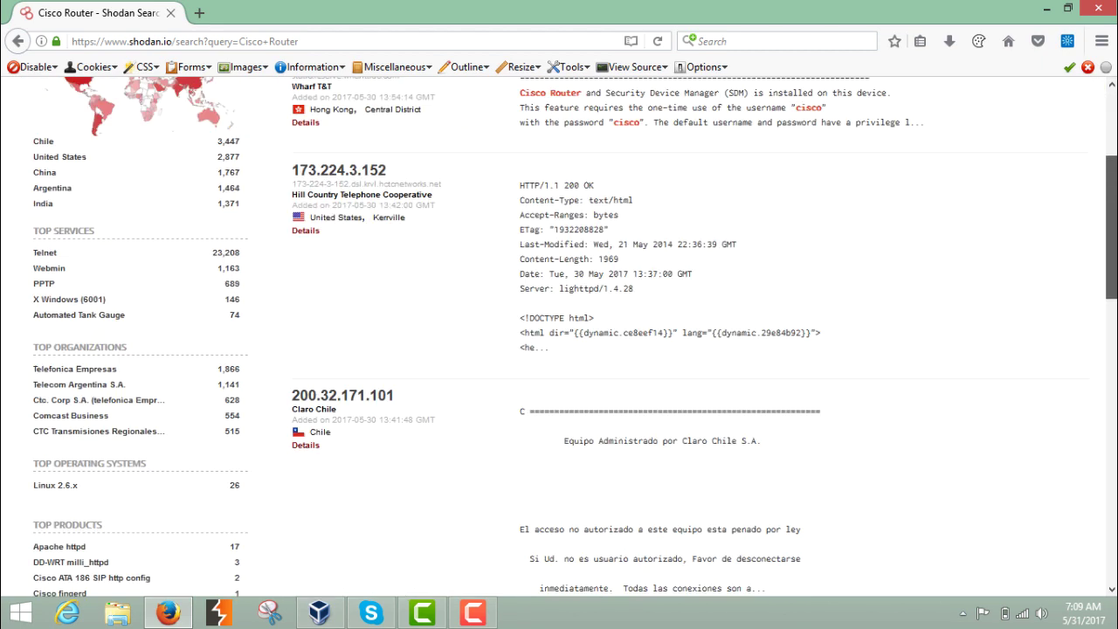
left_click(148, 114)
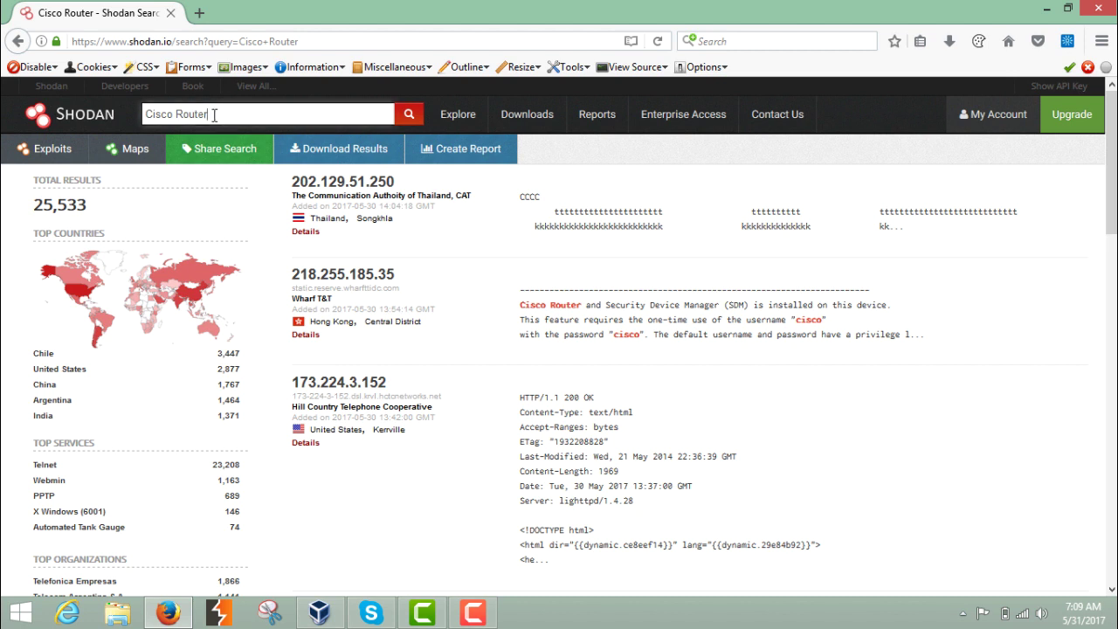
left_click_drag(213, 114, 148, 117)
key("BackSpace")
key("BackSpace")
type("netgear")
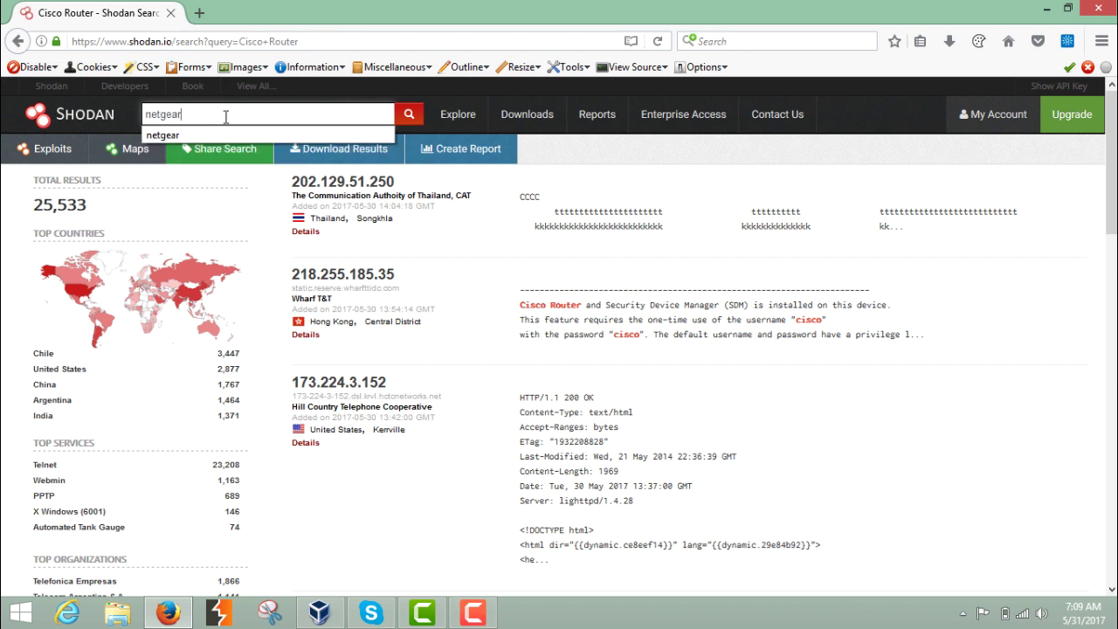
key("Return")
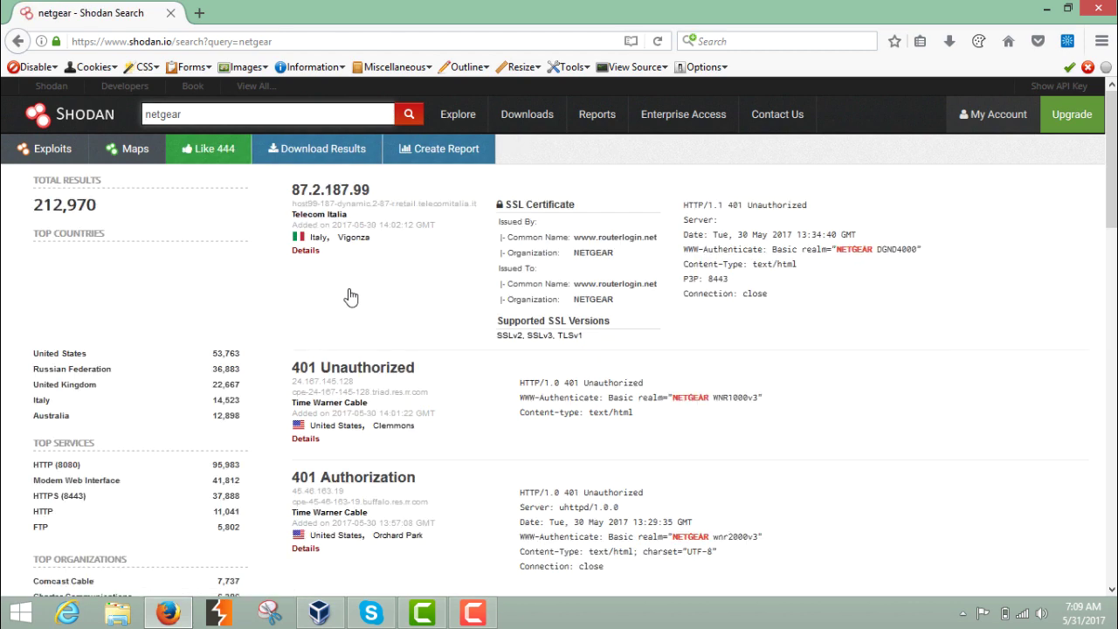
Replace the query with webcam city:"New York" and run the search.
left_click(388, 120)
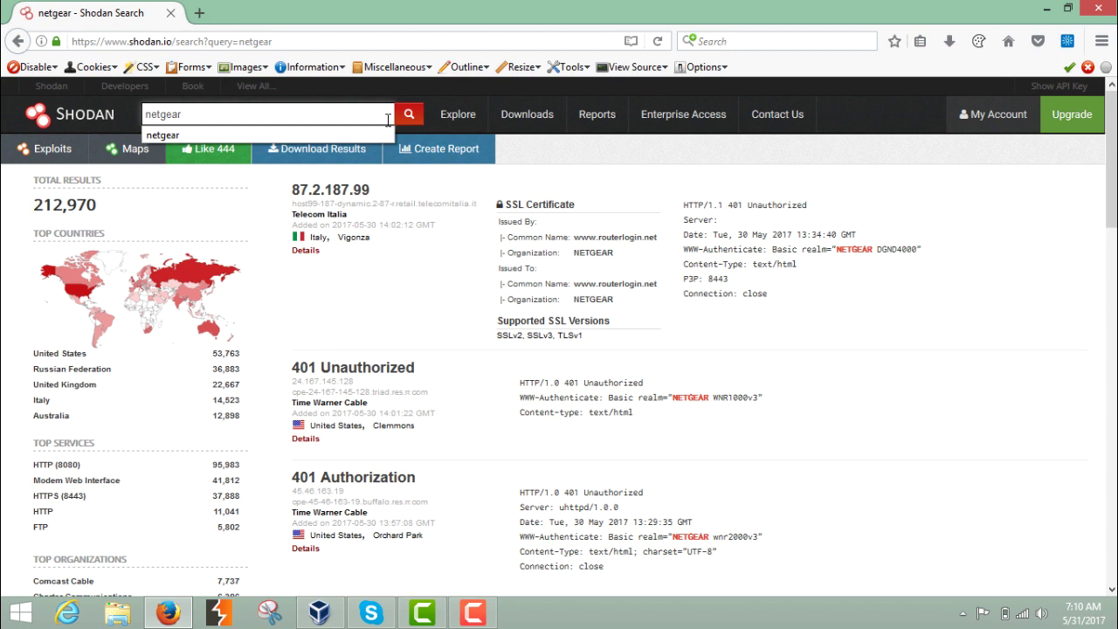
key("BackSpace")
key("BackSpace")
key("BackSpace")
key("BackSpace")
type("web")
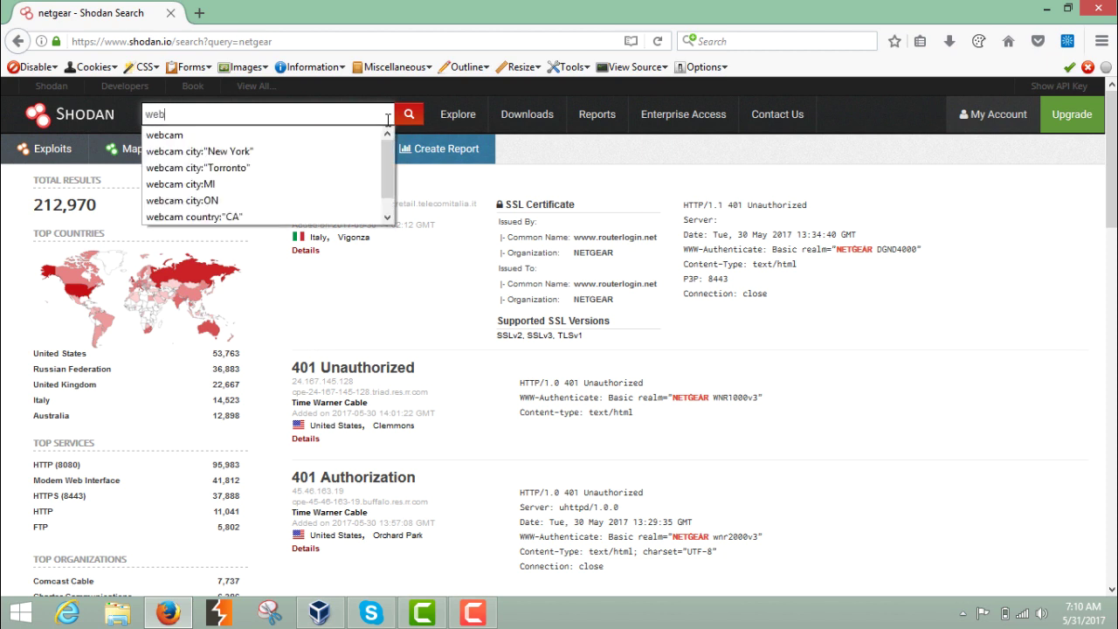
type("cam")
type("city")
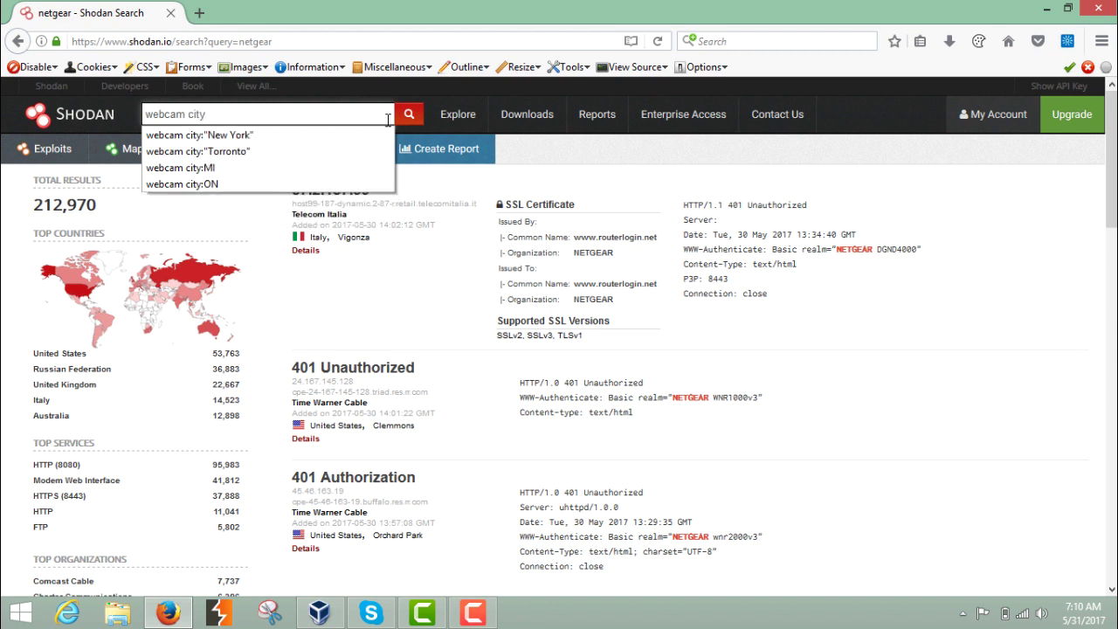
type(":\"New ")
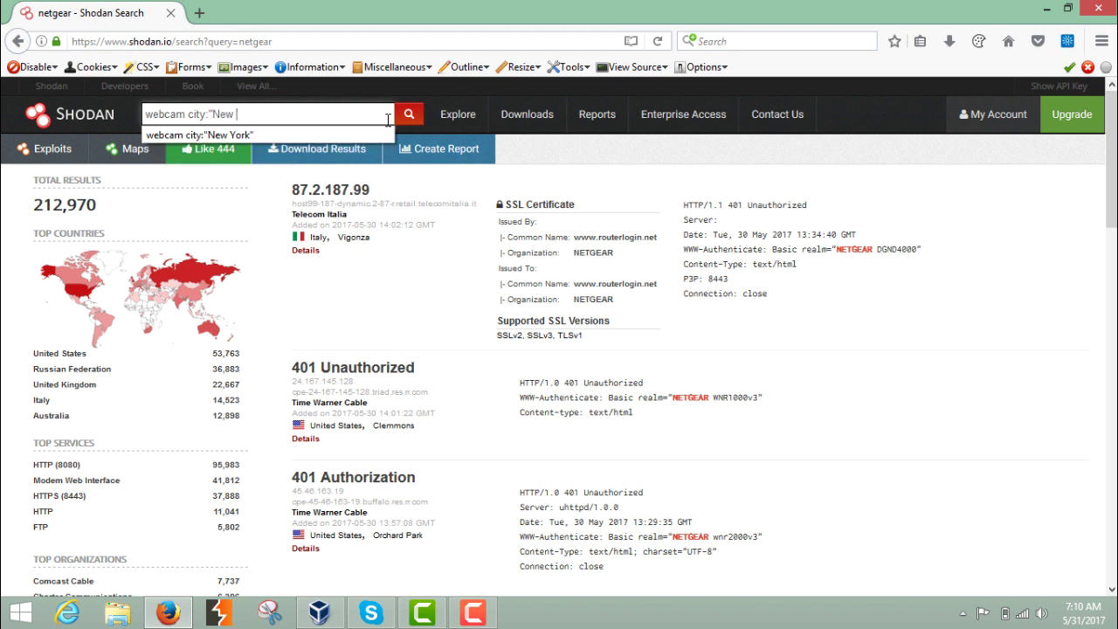
type("York")
key("Return")
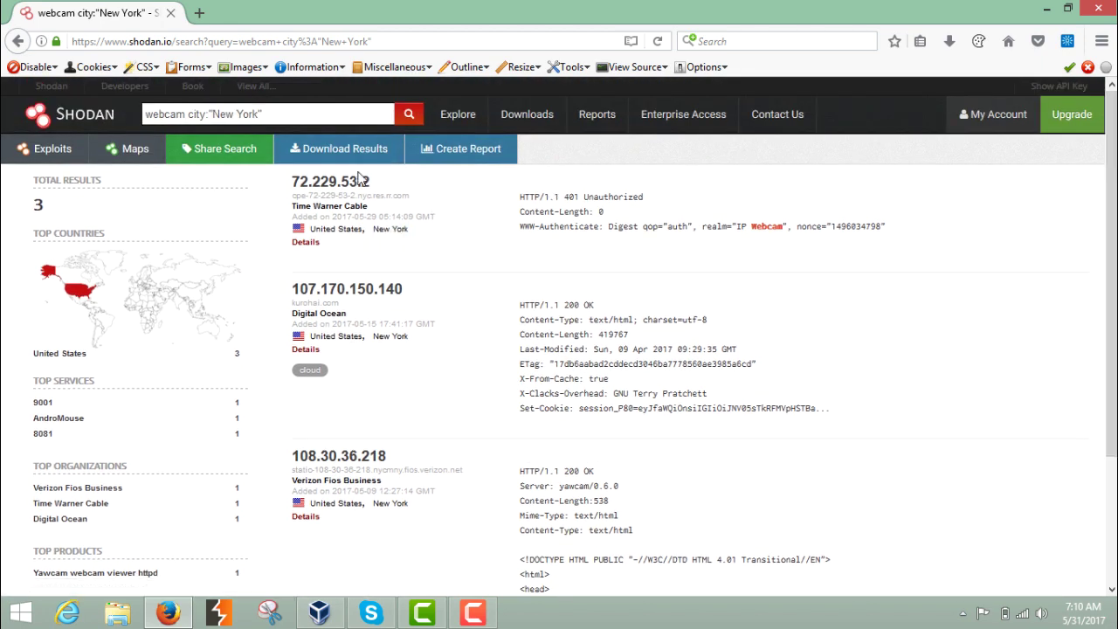
Replace the city filter to make the query webcam country:"CA" and run the search.
left_click(319, 118)
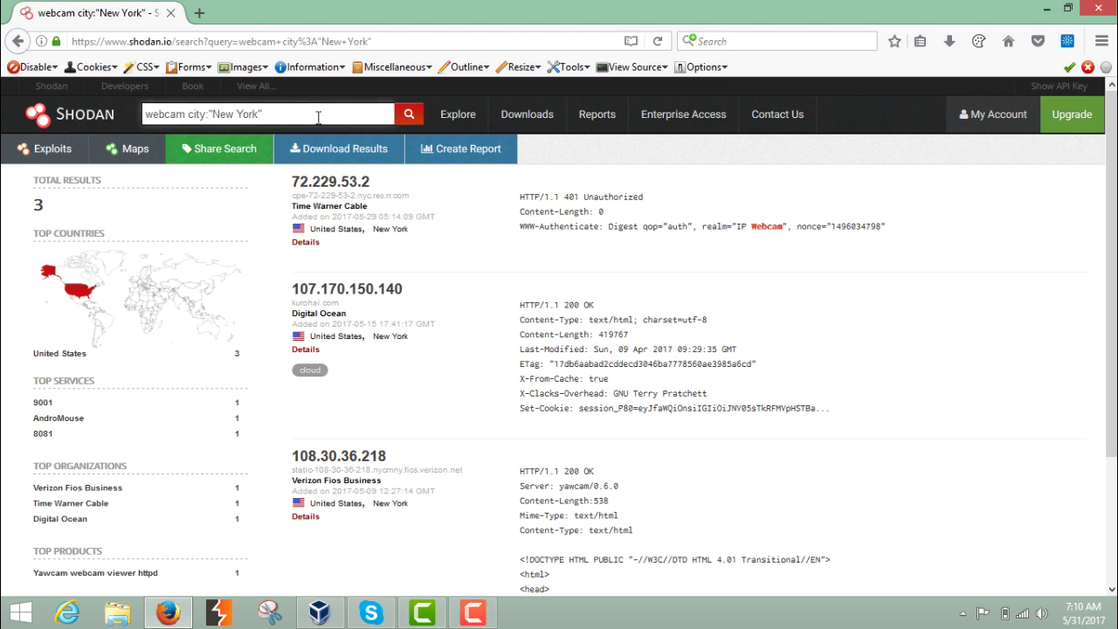
key("BackSpace")
key("BackSpace")
key("BackSpace")
key("BackSpace")
key("BackSpace")
key("BackSpace")
key("BackSpace")
key("BackSpace")
key("BackSpace")
key("BackSpace")
key("BackSpace")
key("BackSpace")
key("BackSpace")
key("BackSpace")
type("ountry")
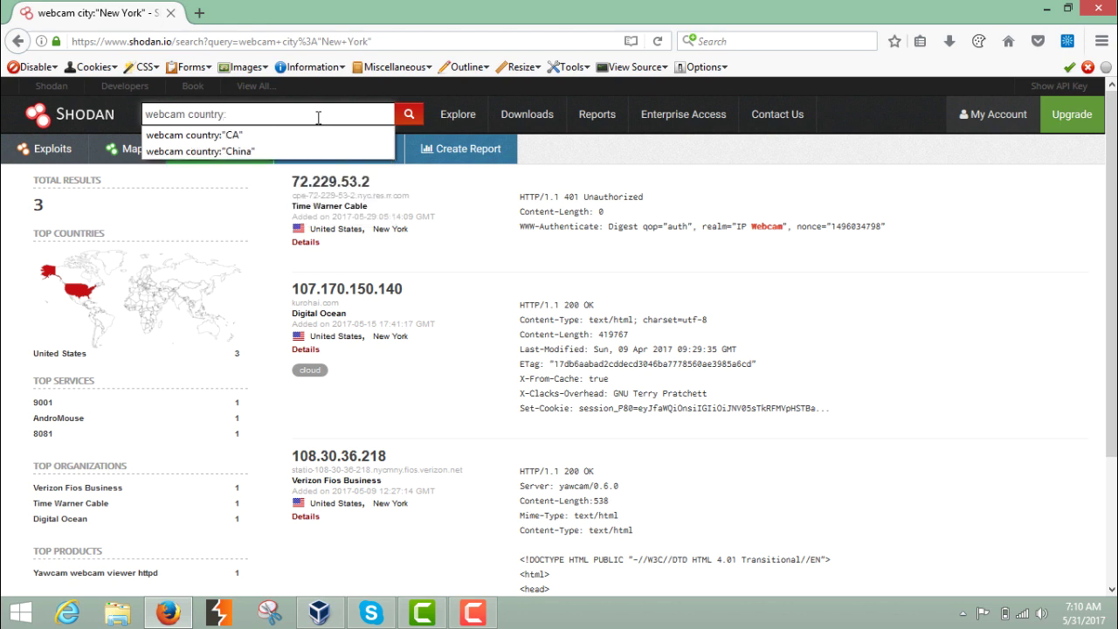
type(":\"CA")
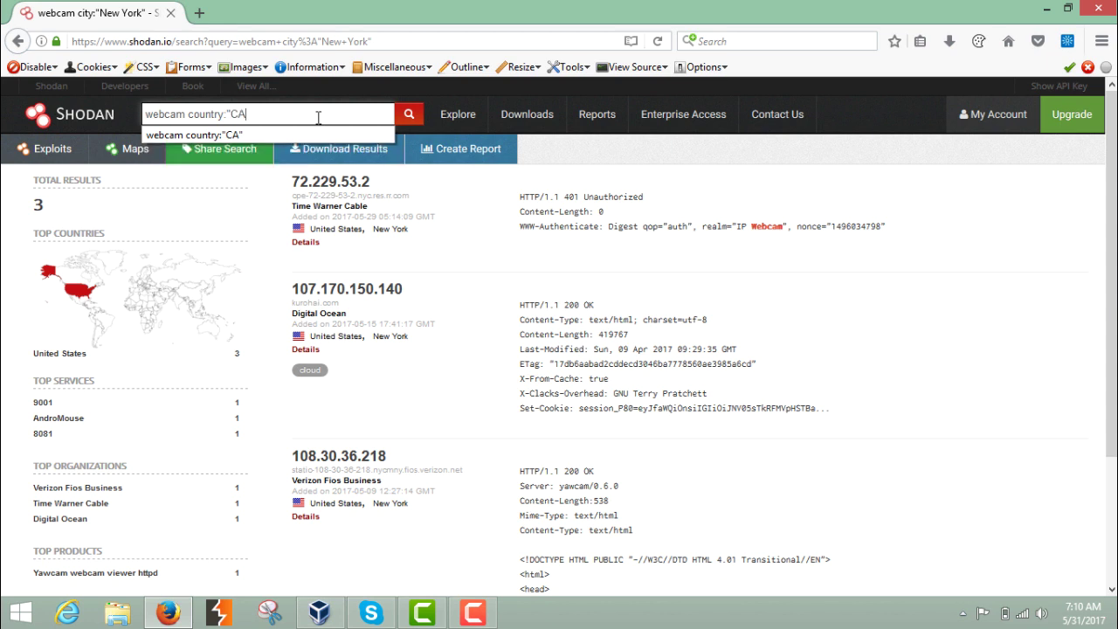
key("Return")
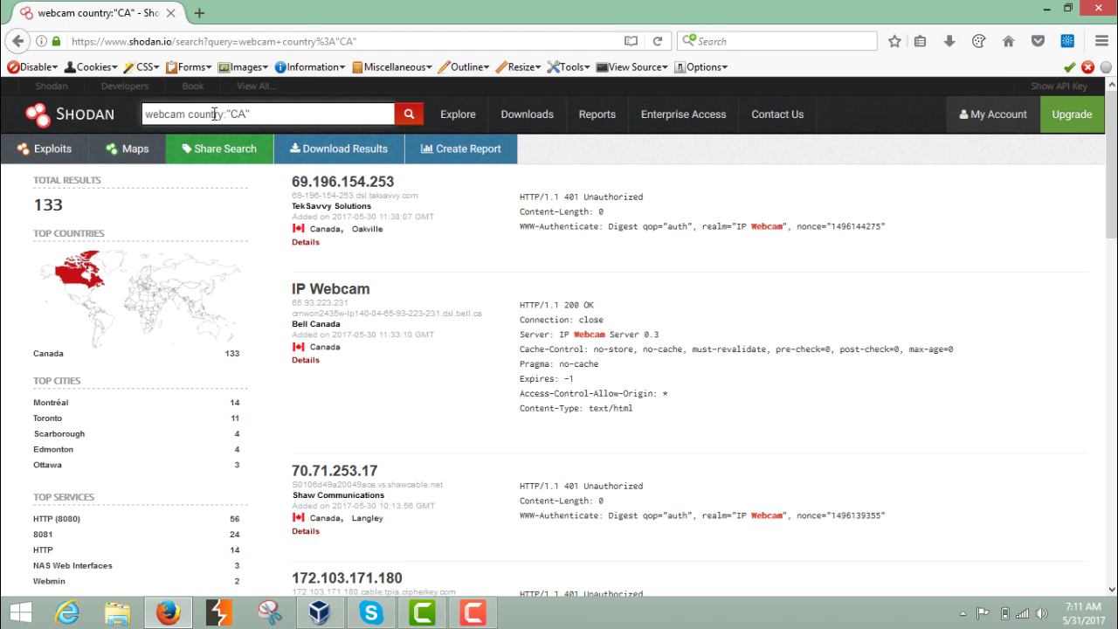
Replace the webcam keyword with an operating system filter and search for os:"Linux" country:"CA".
left_click_drag(187, 115, 144, 114)
type("os")
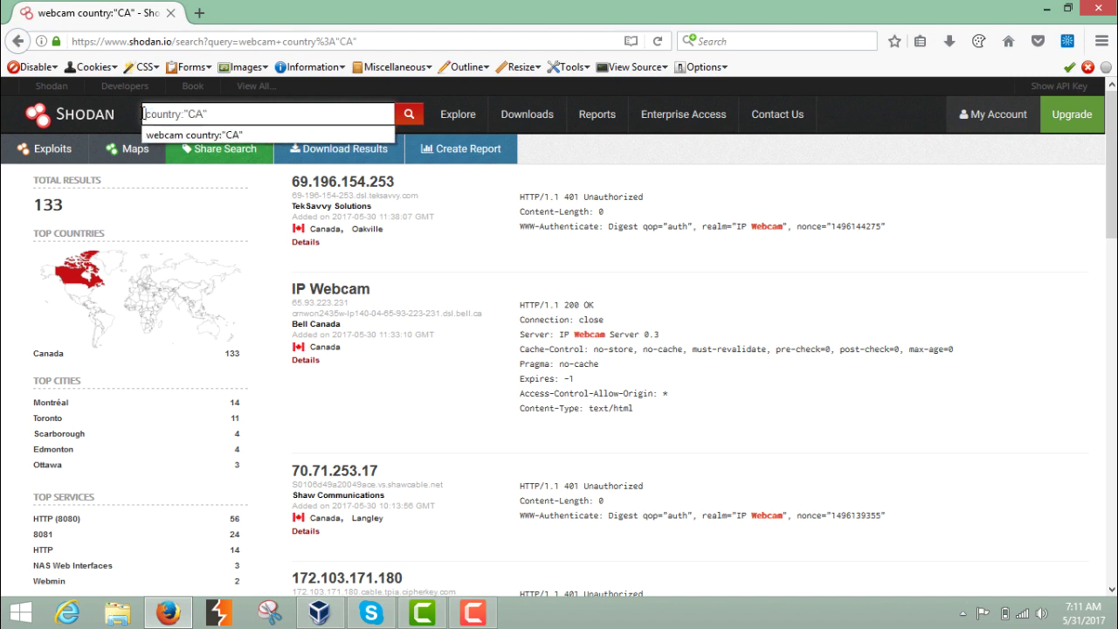
type(":\"")
type("Linuc")
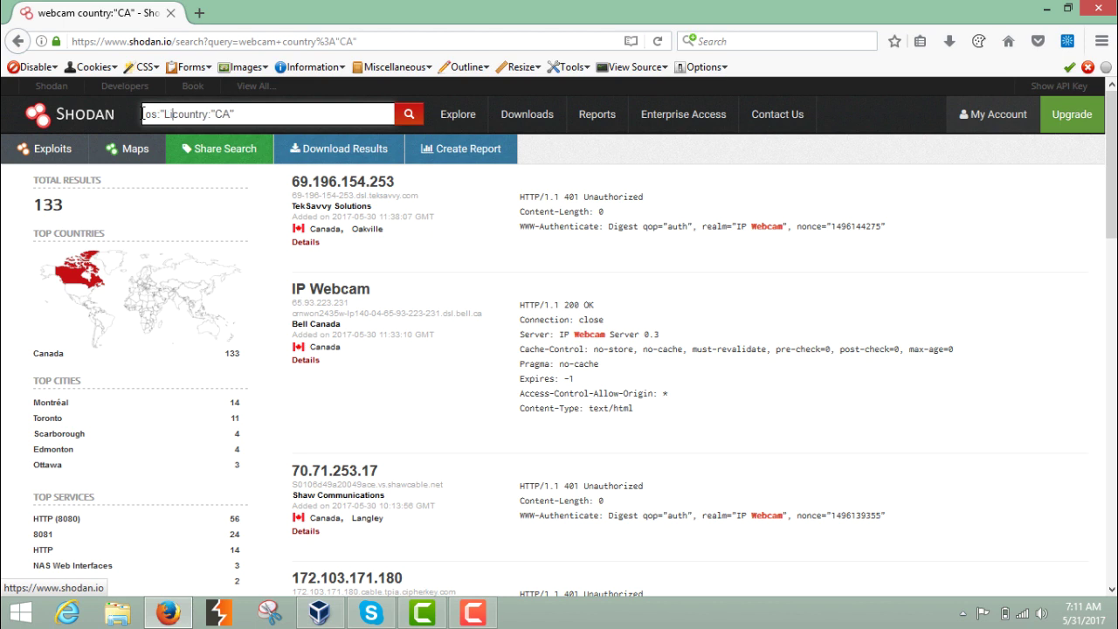
key("BackSpace")
type("x\"")
key("Return")
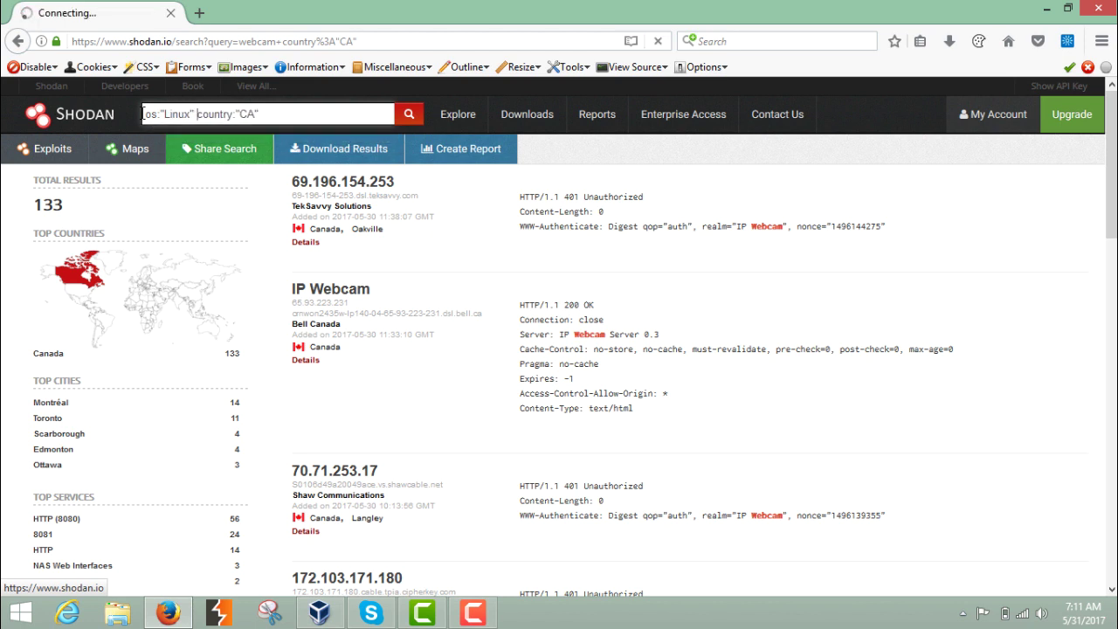
Remove the country filter from the search query, keeping only os:"Linux".
left_click(201, 109)
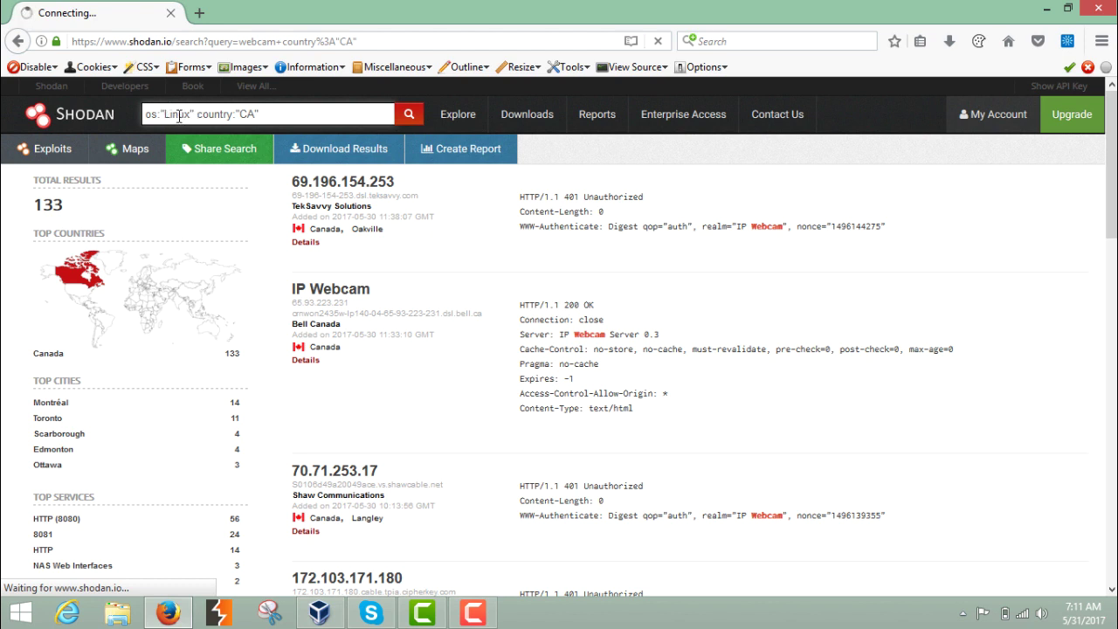
left_click(265, 116)
key("BackSpace")
key("BackSpace")
key("BackSpace")
key("BackSpace")
key("BackSpace")
key("BackSpace")
key("BackSpace")
key("BackSpace")
key("BackSpace")
key("BackSpace")
key("BackSpace")
key("BackSpace")
key("BackSpace")
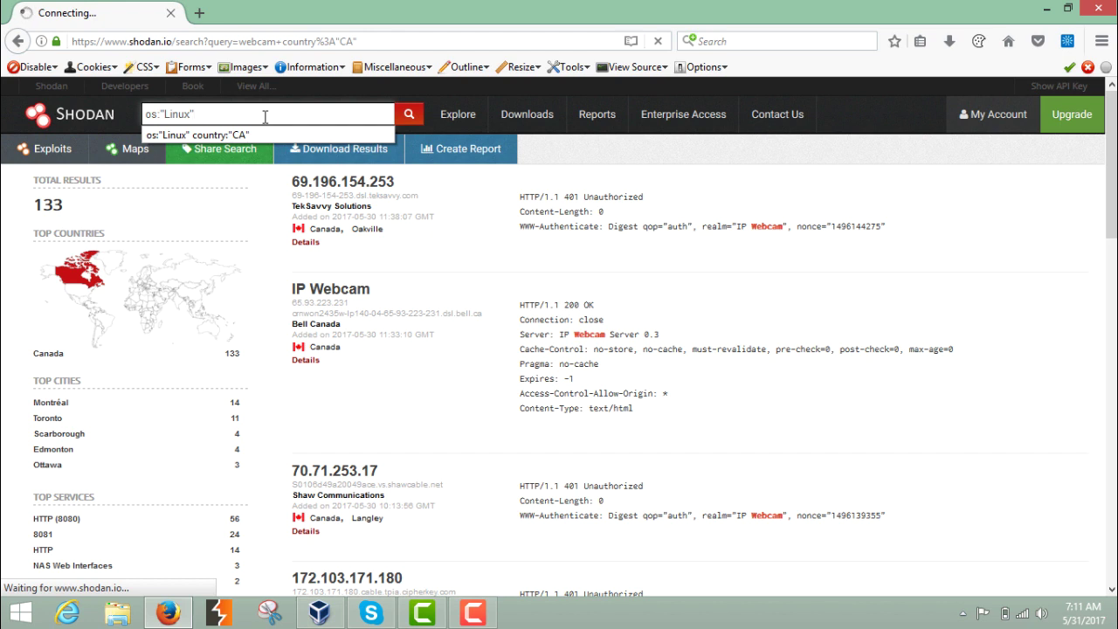
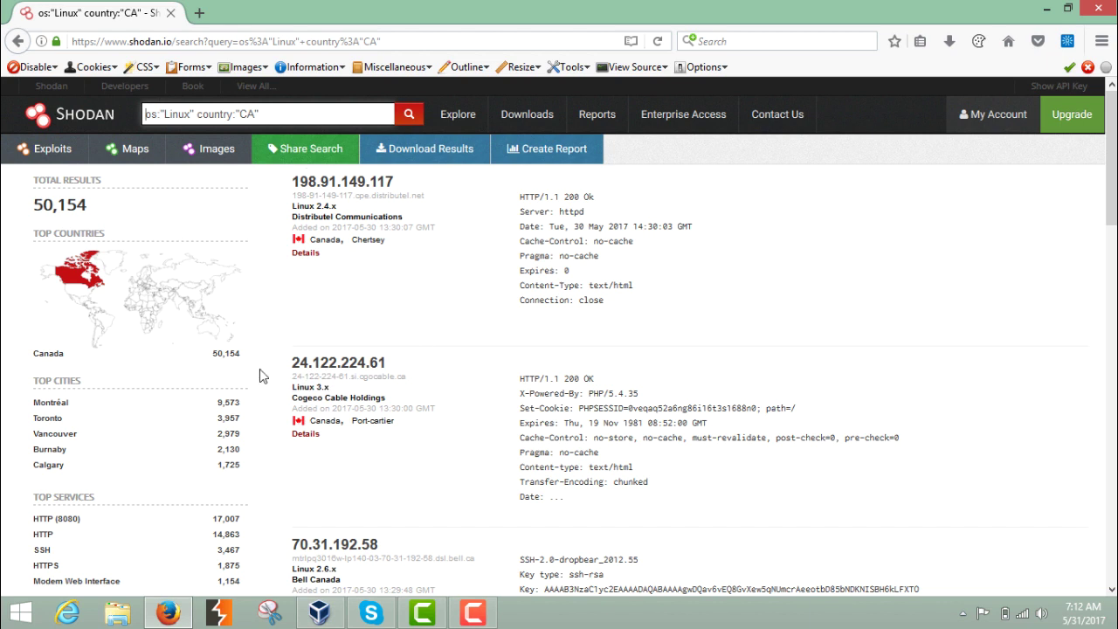
Examine the operating system and country listed for the second search result.
left_click_drag(293, 388, 385, 400)
left_click(328, 391)
double_click(320, 422)
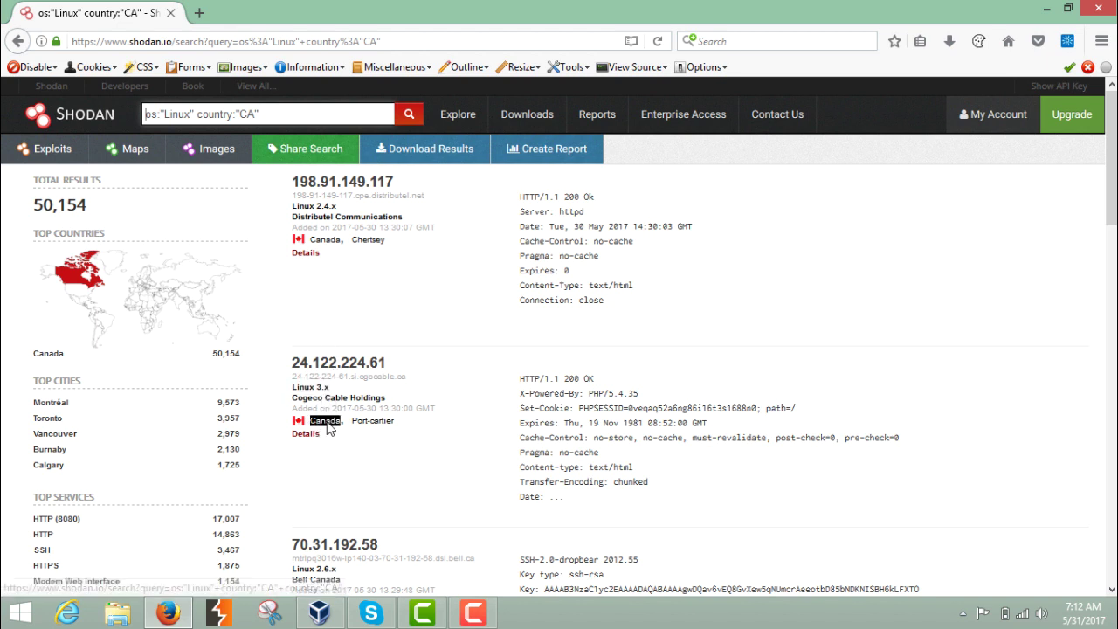
left_click(319, 422)
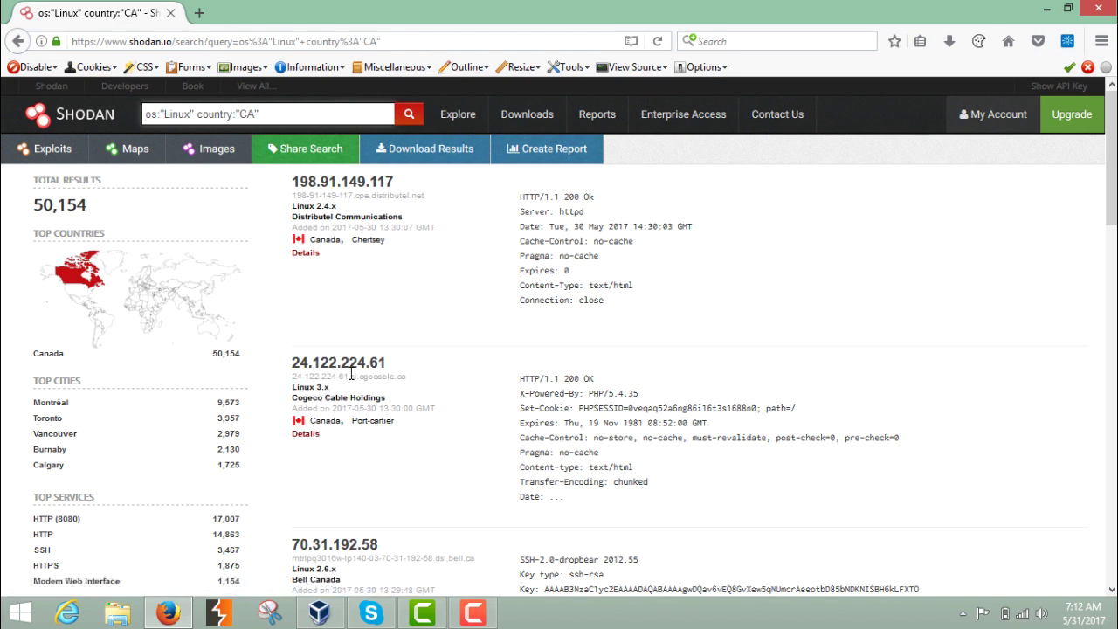
Replace the operating system filter with a port filter and run the search port:443 country:"CA".
left_click_drag(196, 112, 145, 113)
key("BackSpace")
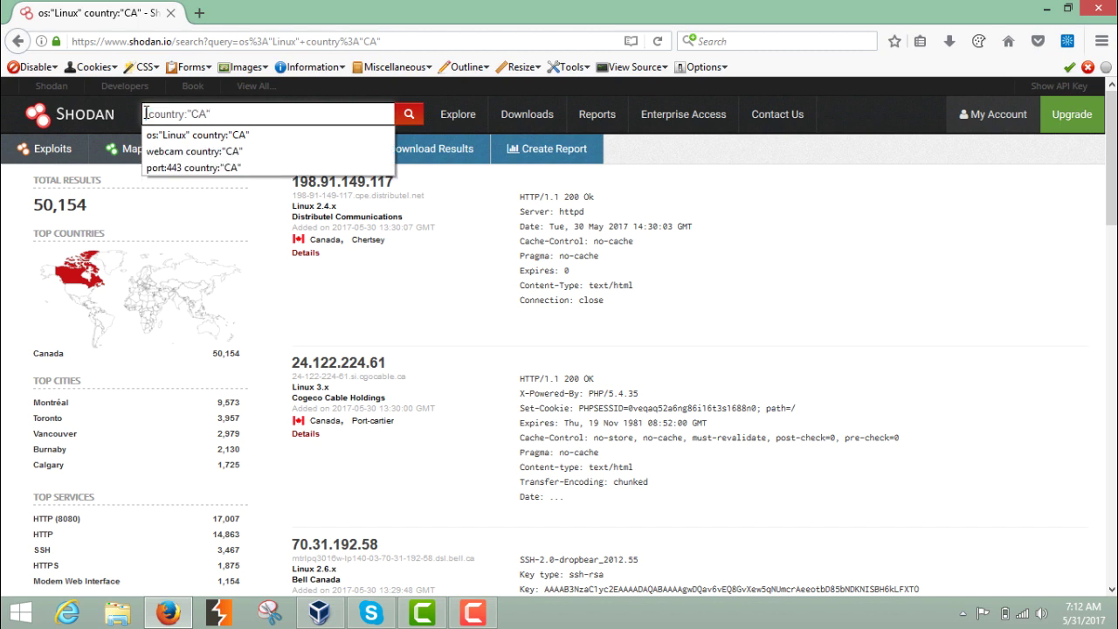
type("port")
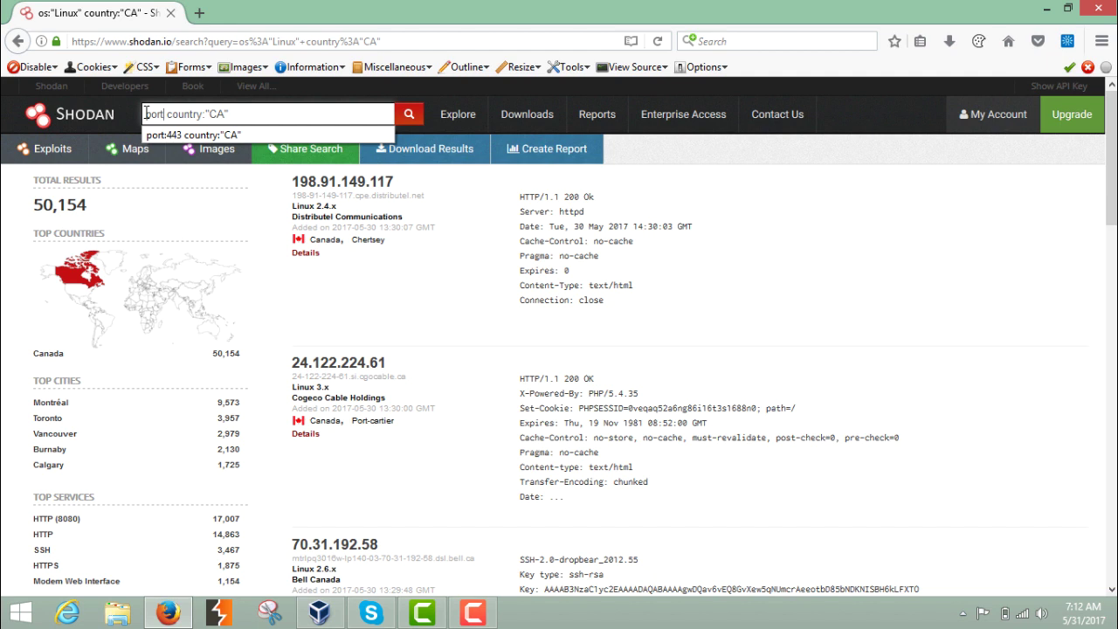
key("Down")
key("Return")
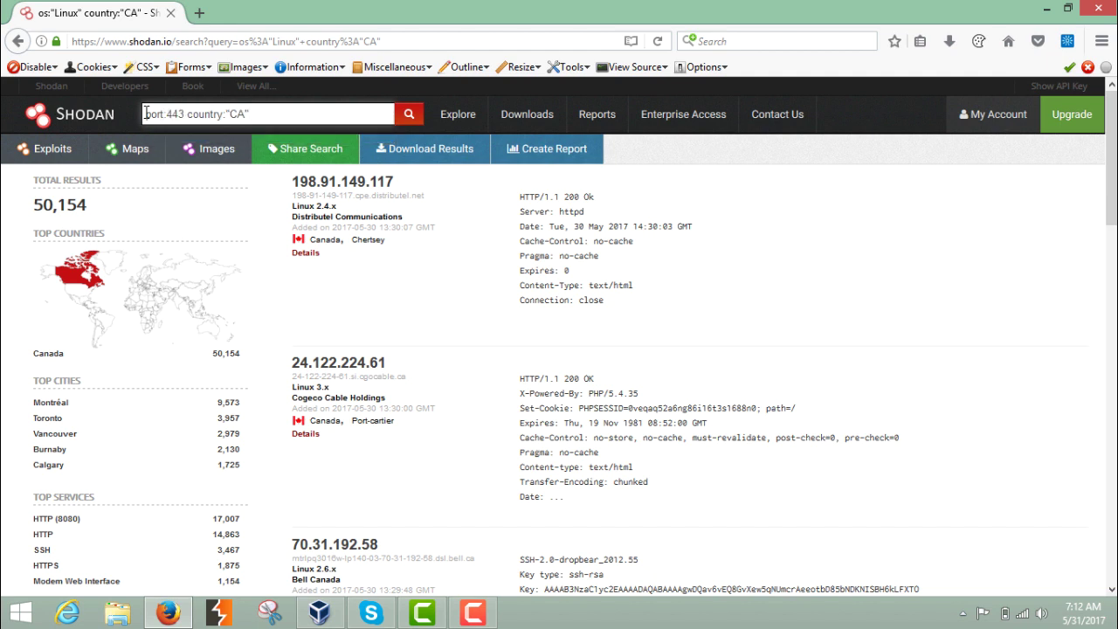
left_click_drag(185, 113, 166, 114)
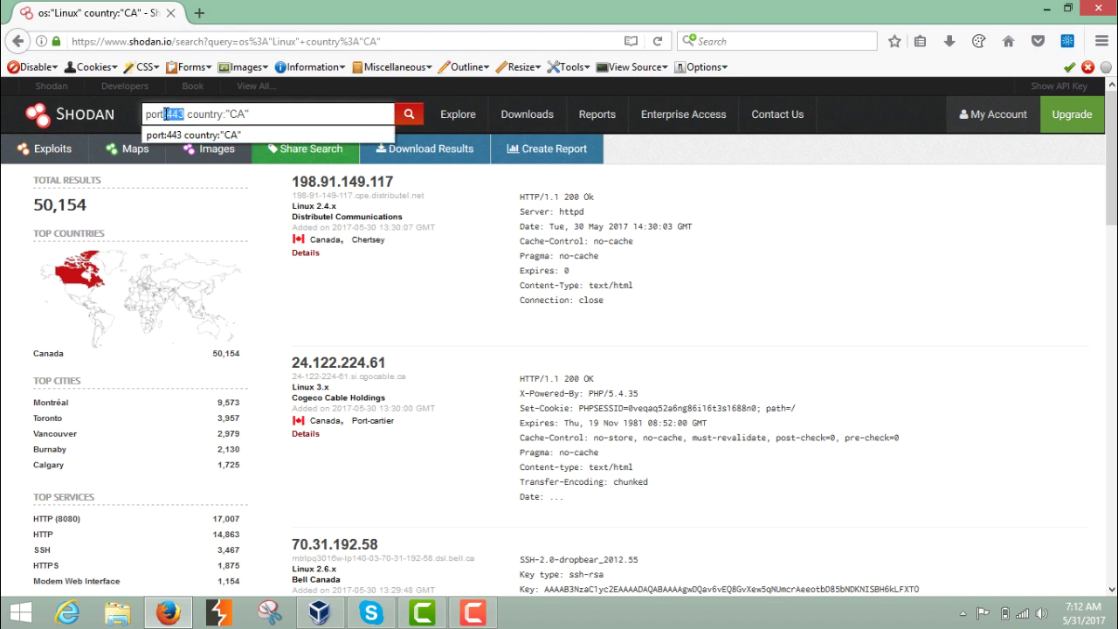
left_click(166, 113)
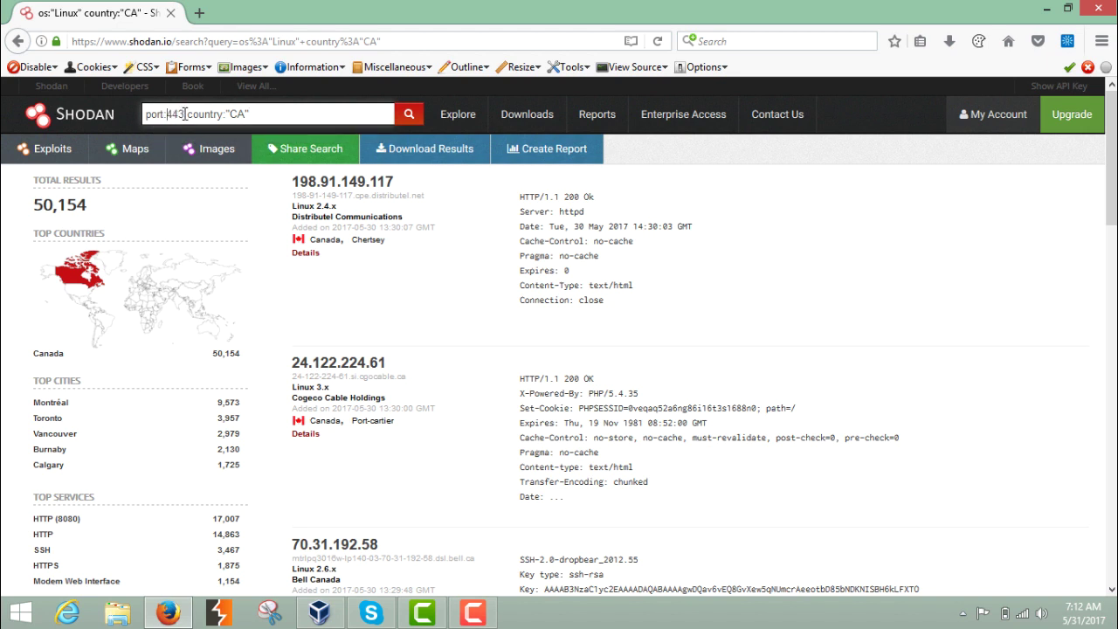
double_click(179, 114)
left_click(185, 113)
key("Return")
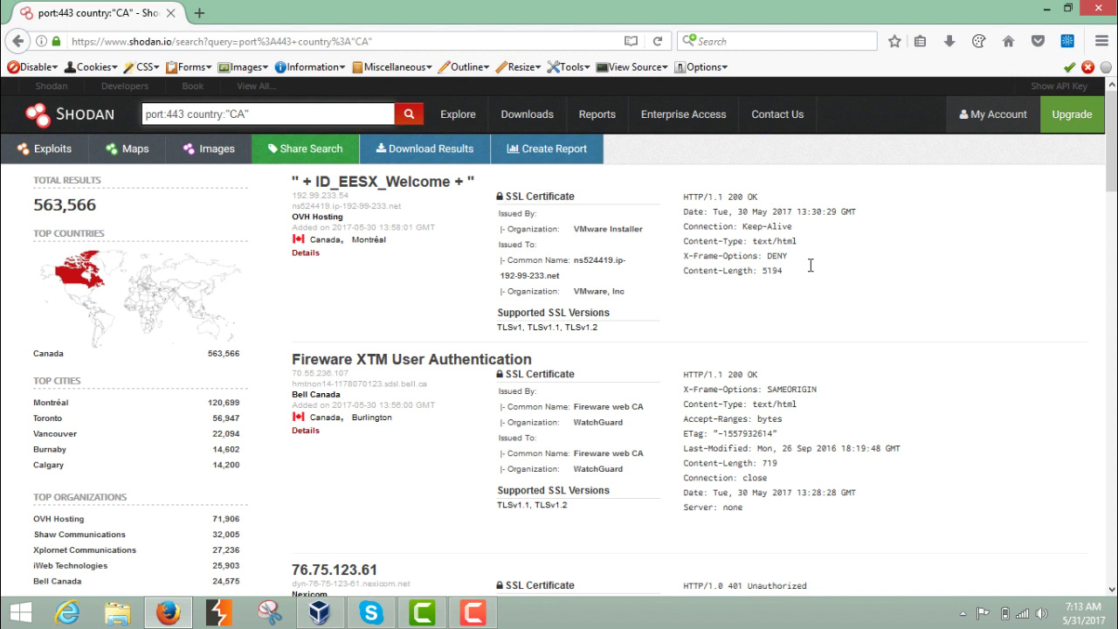
Check the first result's HTTP response status against the port filter in the query, and minimize the browser window.
left_click_drag(727, 197, 745, 199)
left_click(741, 200)
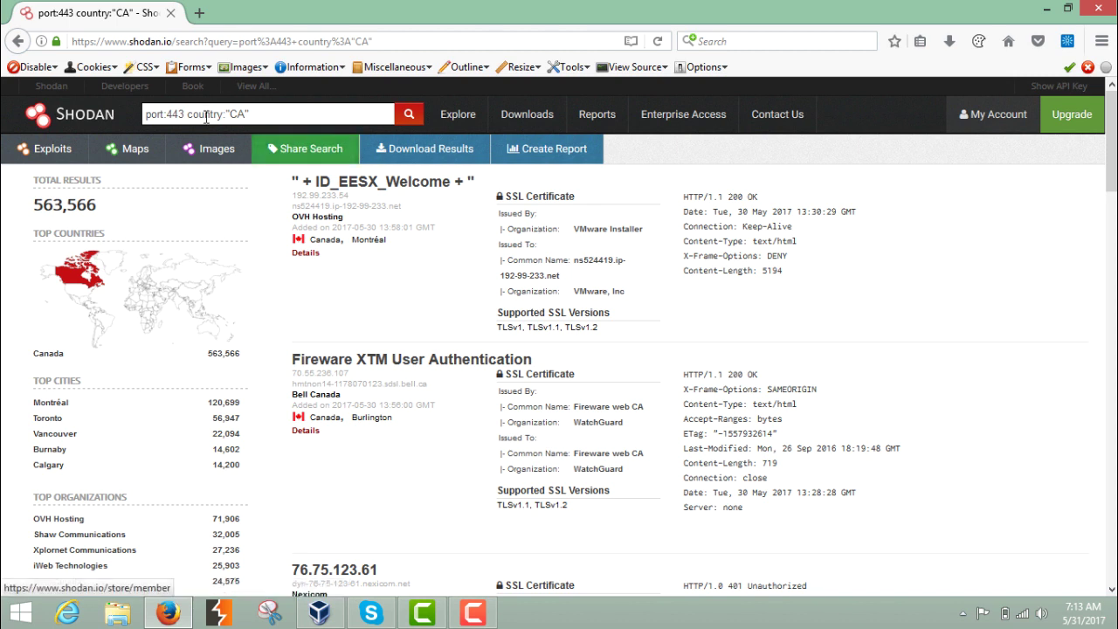
left_click_drag(184, 114, 145, 113)
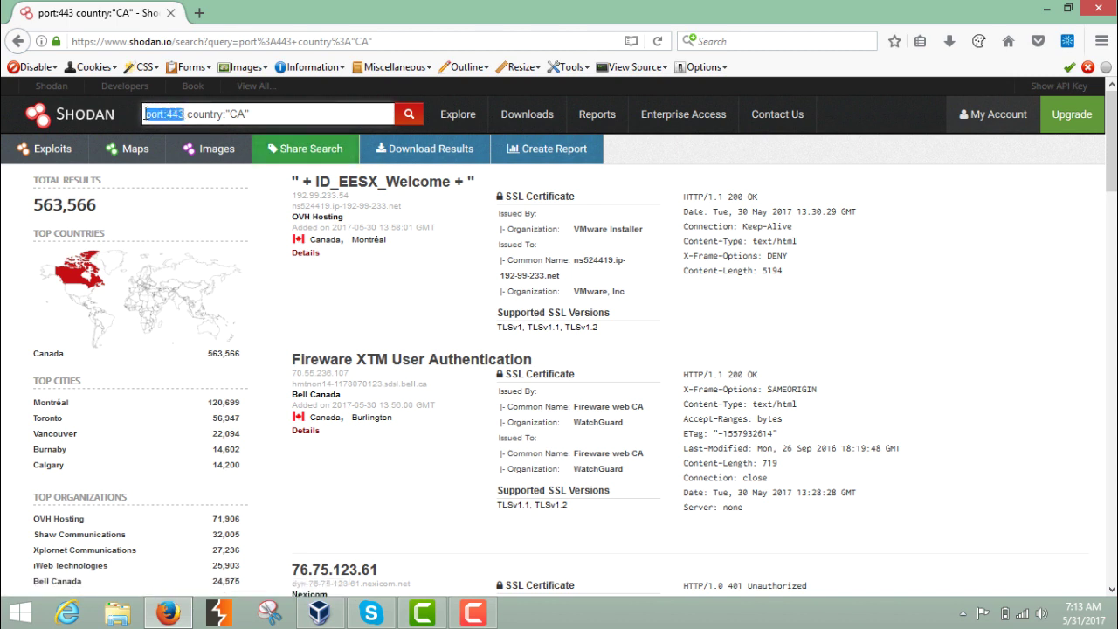
left_click(145, 113)
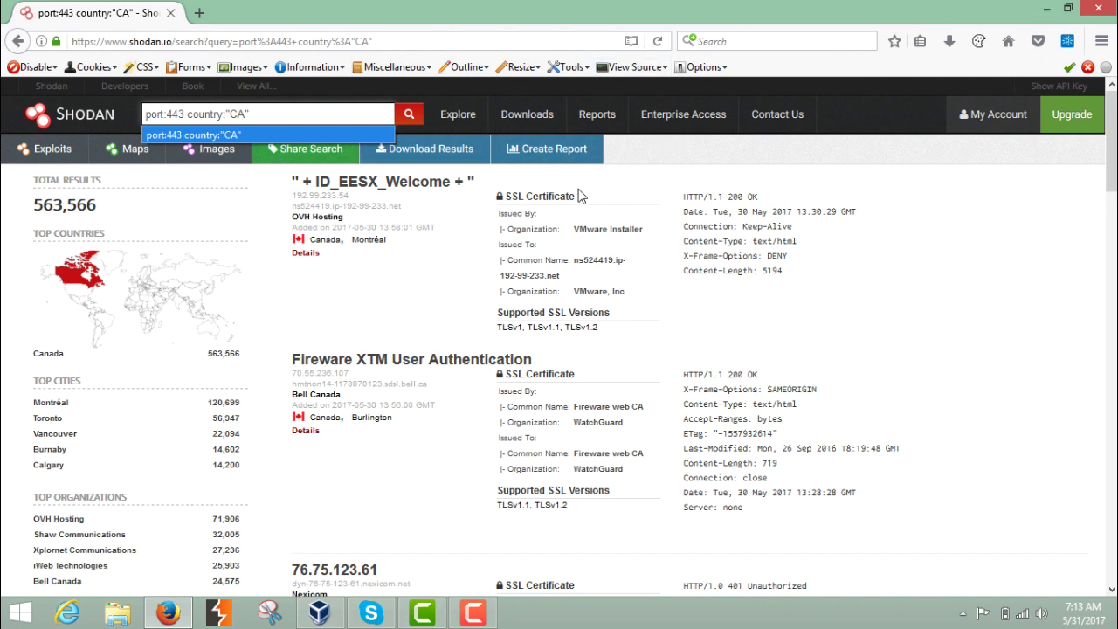
left_click(1045, 11)
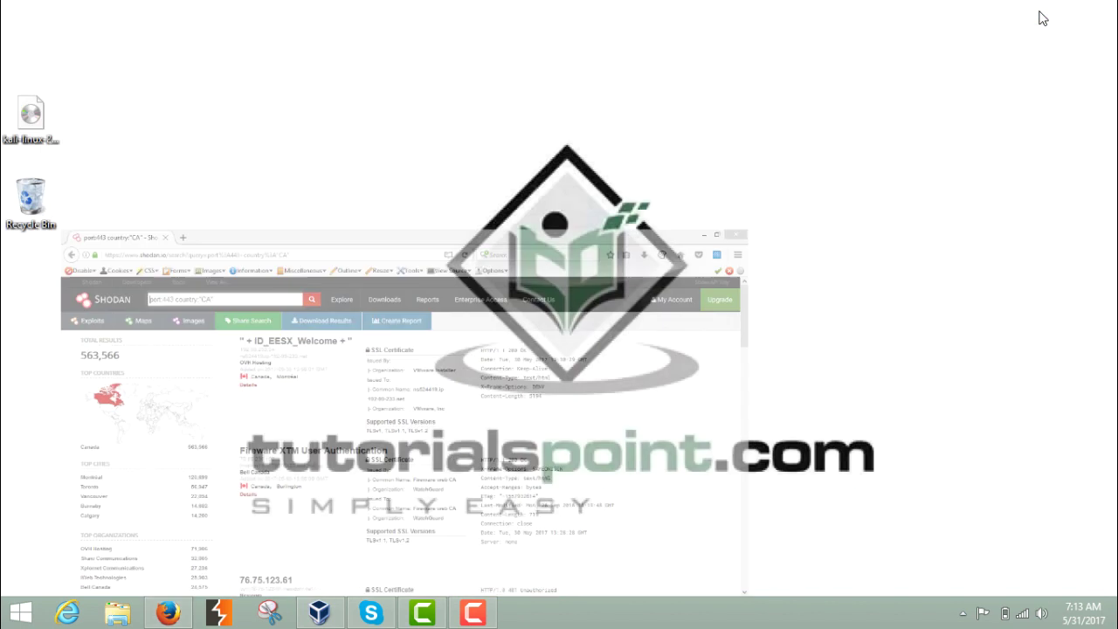